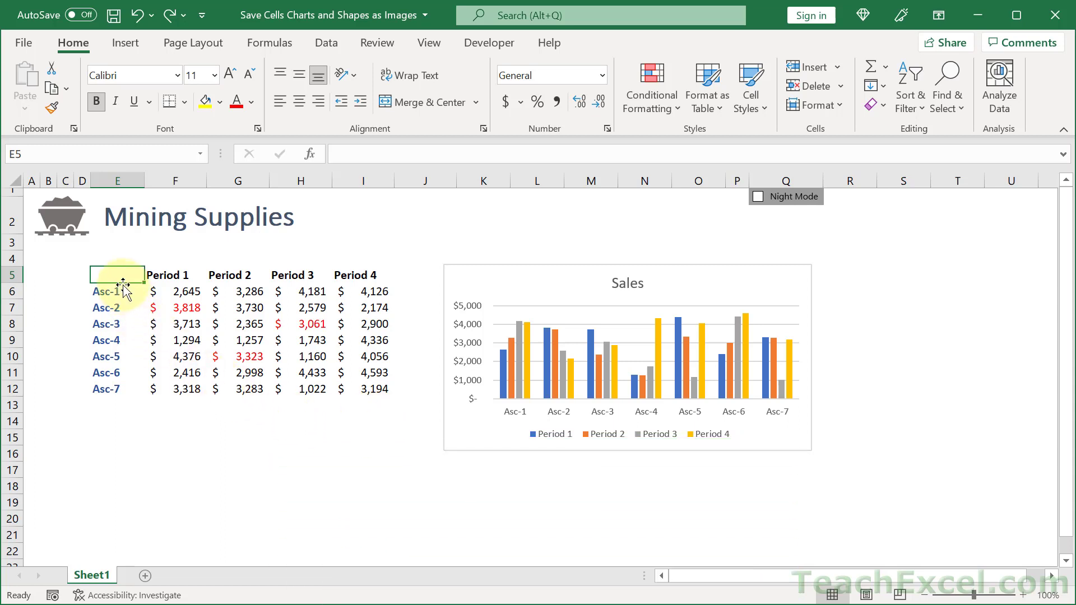
Copy the E5:I12 sales table and paste it as a picture over the original cells.
drag(116, 273, 369, 386)
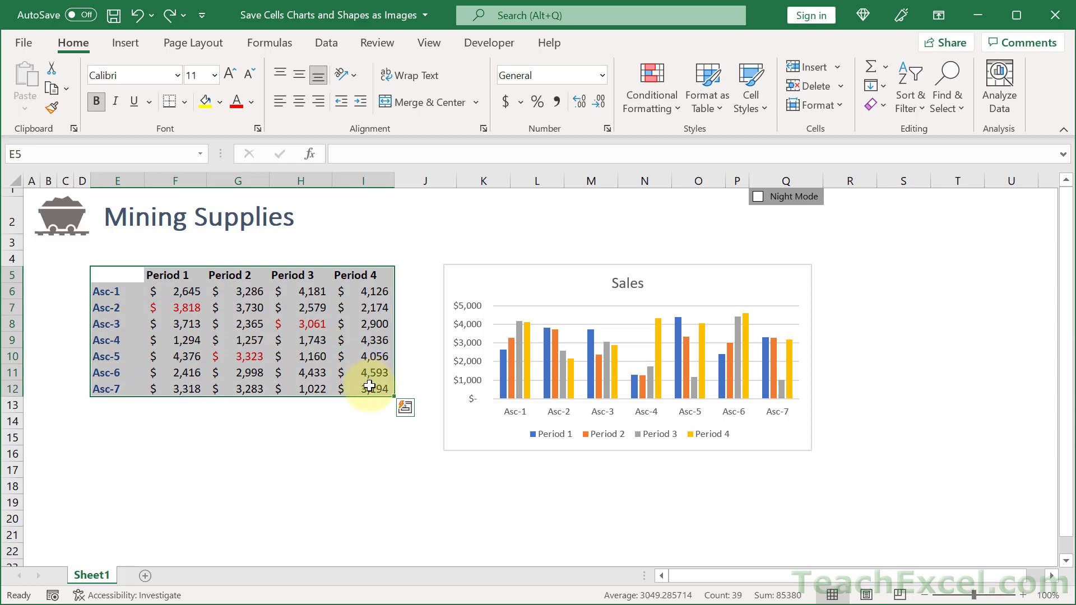
key(ctrl+c)
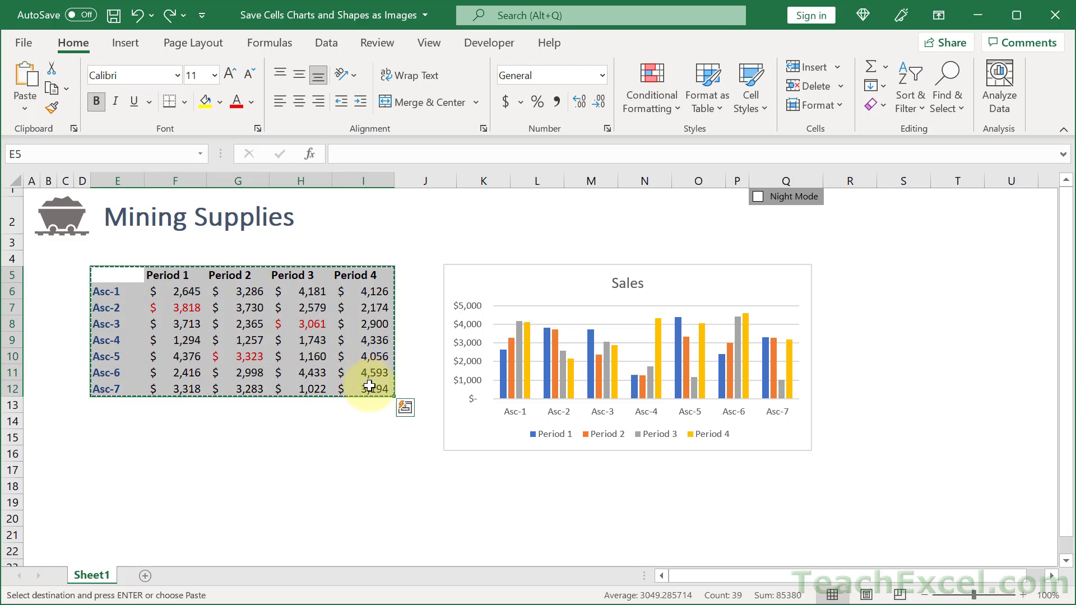
click(25, 107)
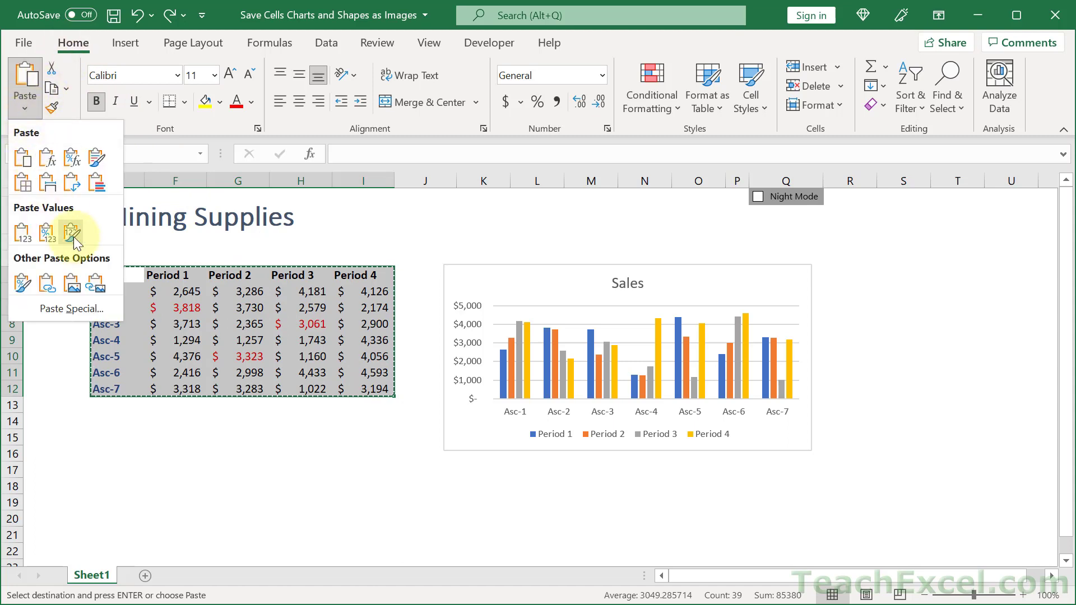
click(69, 287)
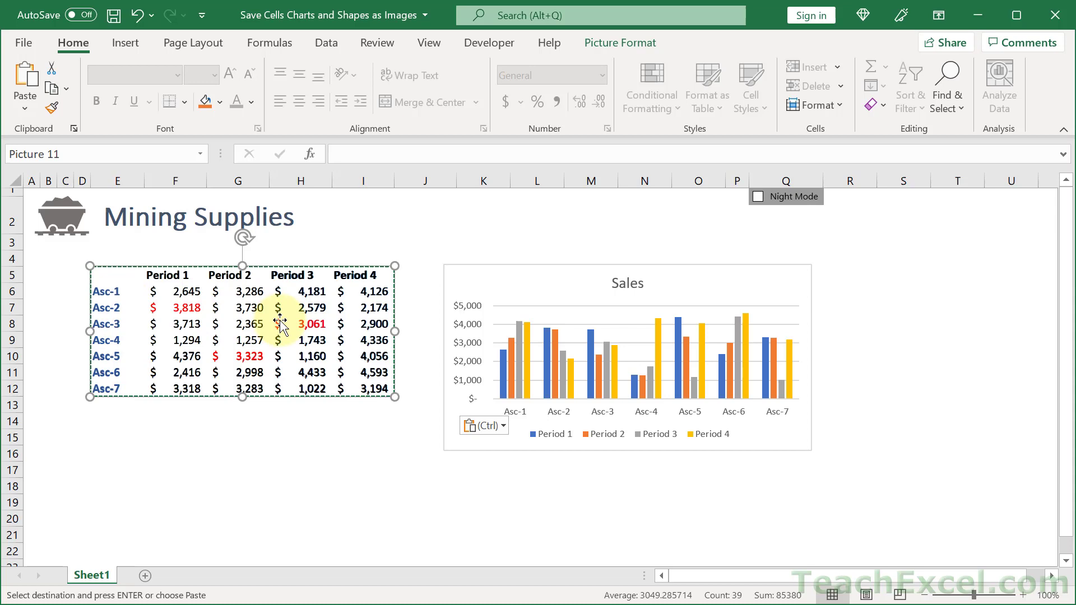
Move the table picture below the table into rows 13–20, undoing an accidental enlargement.
drag(287, 330, 293, 448)
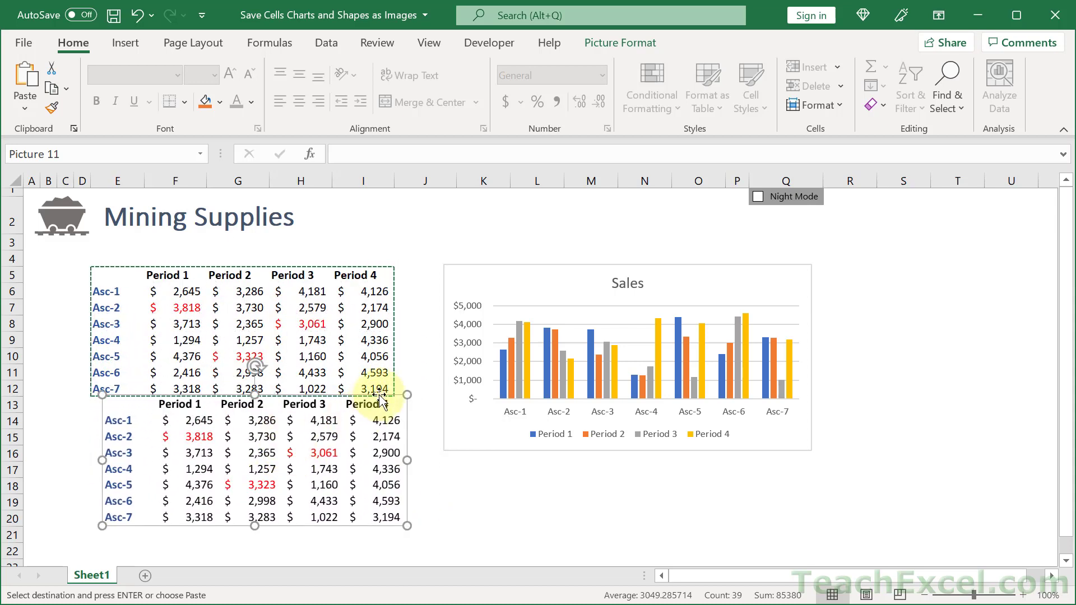
drag(407, 394, 498, 351)
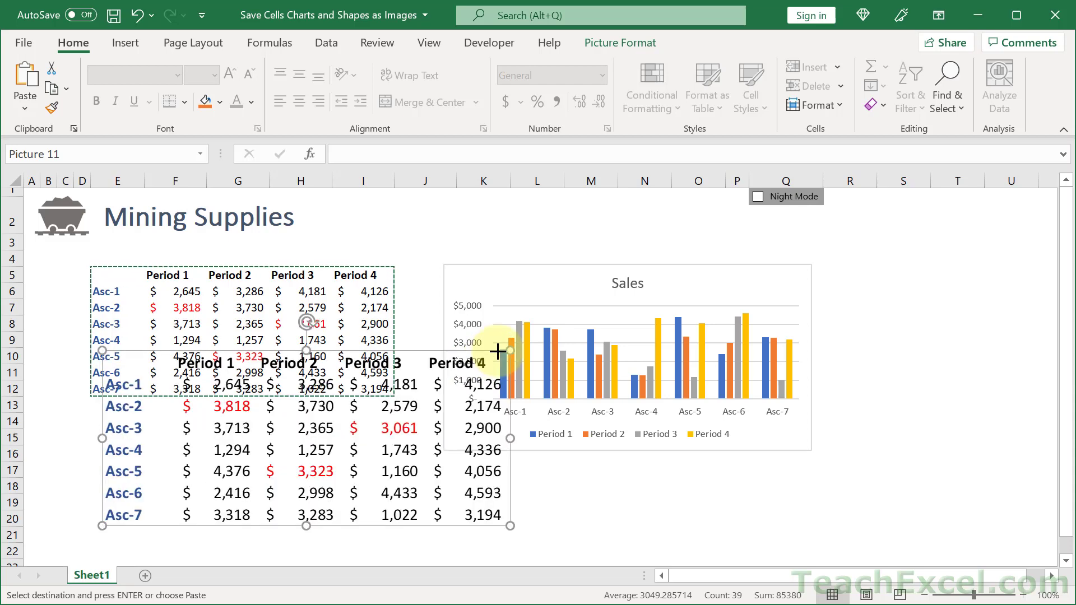
key(ctrl+z)
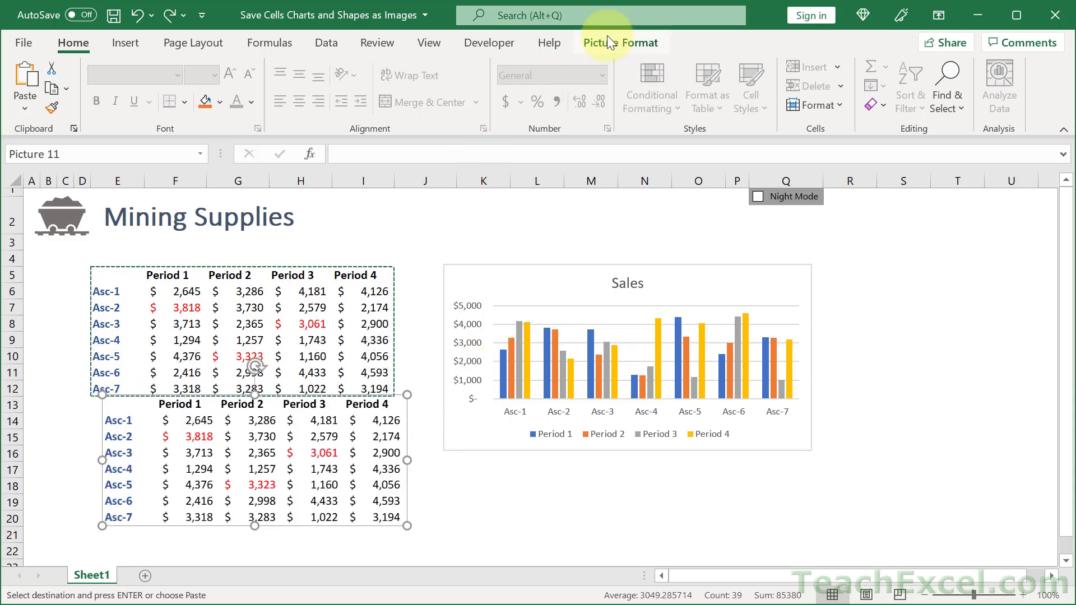
click(609, 41)
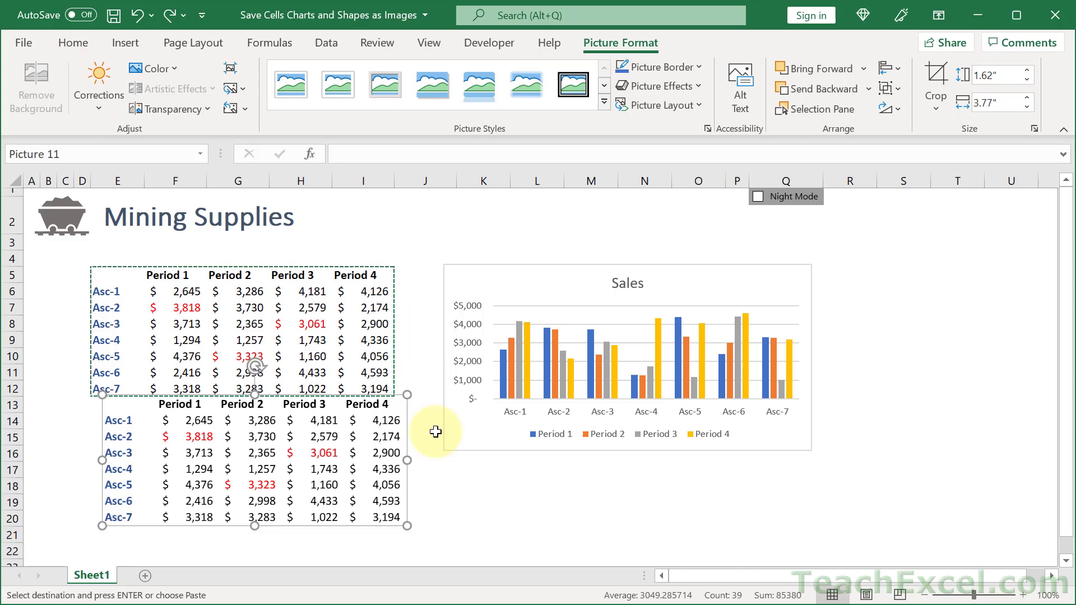
mouse_move(360, 444)
mouse_down()
mouse_move(356, 383)
mouse_move(316, 392)
mouse_move(314, 411)
mouse_move(355, 386)
mouse_move(347, 459)
mouse_up()
Save the table picture as Picture1 with the Portable Network Graphics file type.
right_click(262, 452)
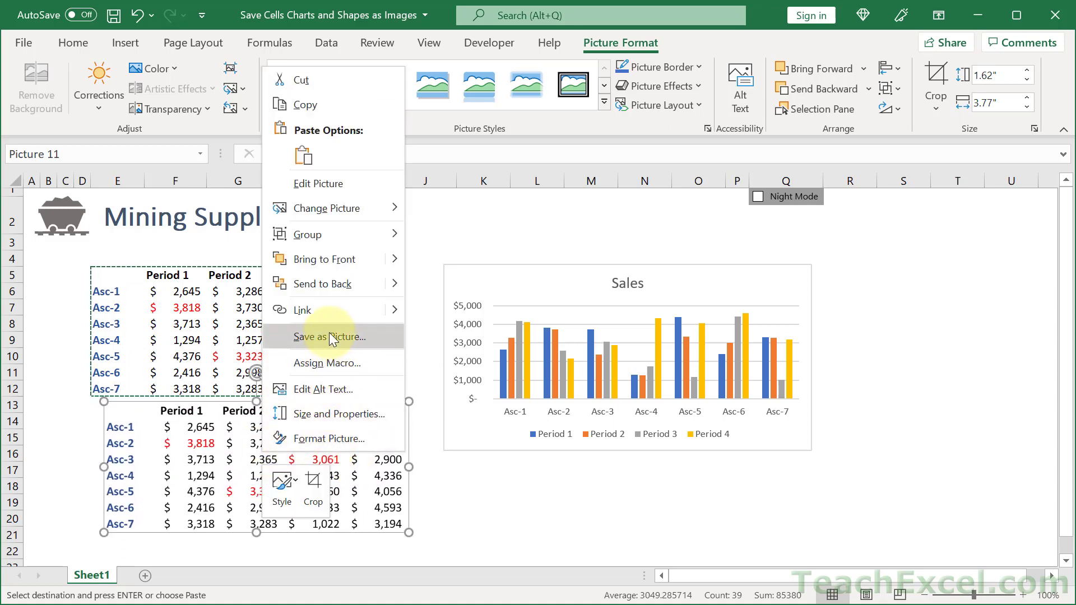
click(392, 337)
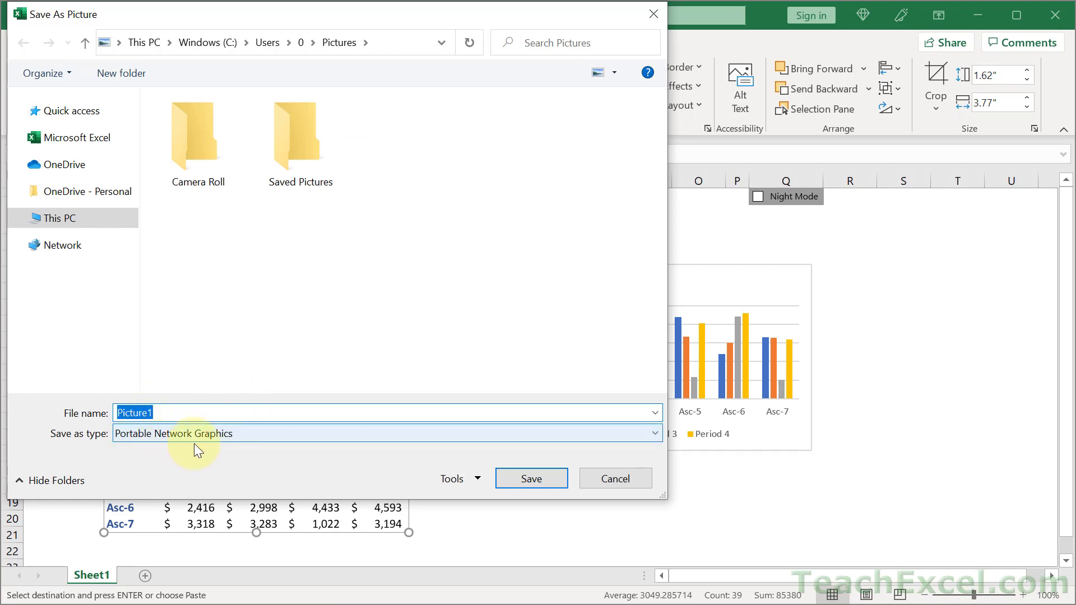
click(273, 436)
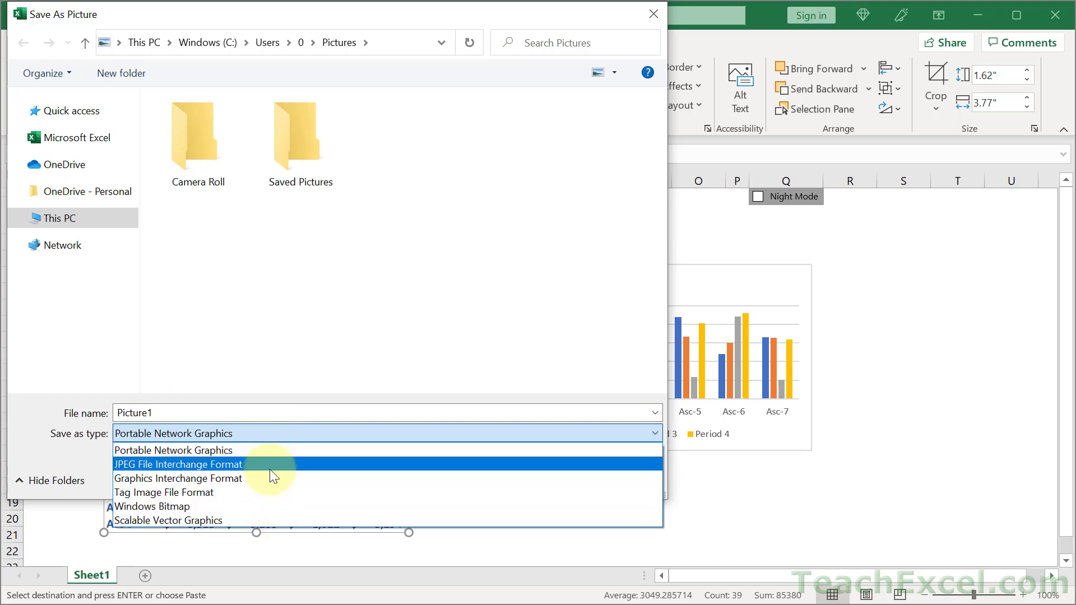
click(242, 452)
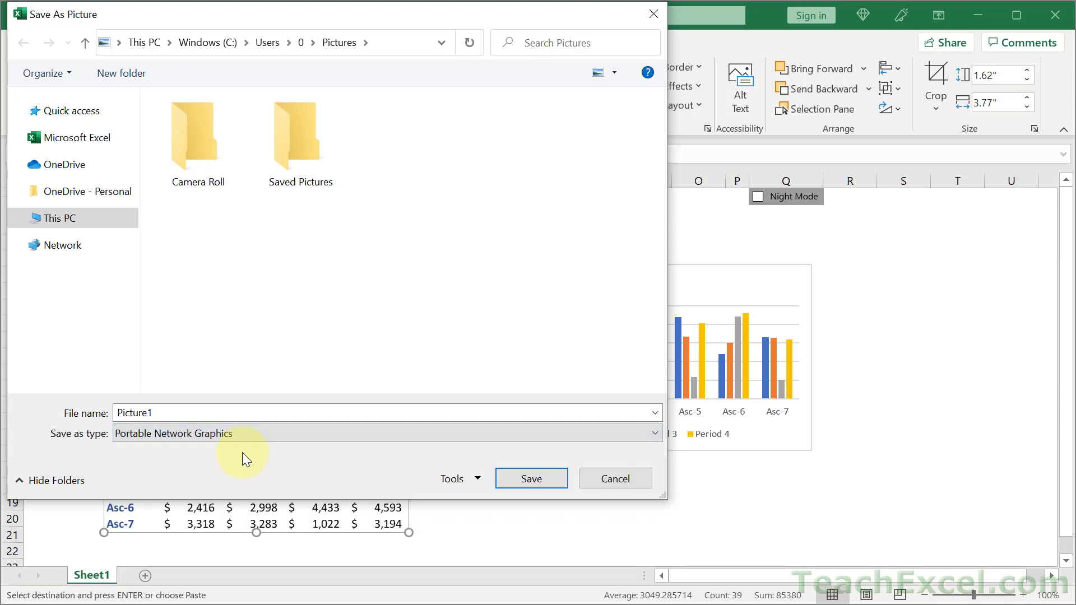
click(526, 479)
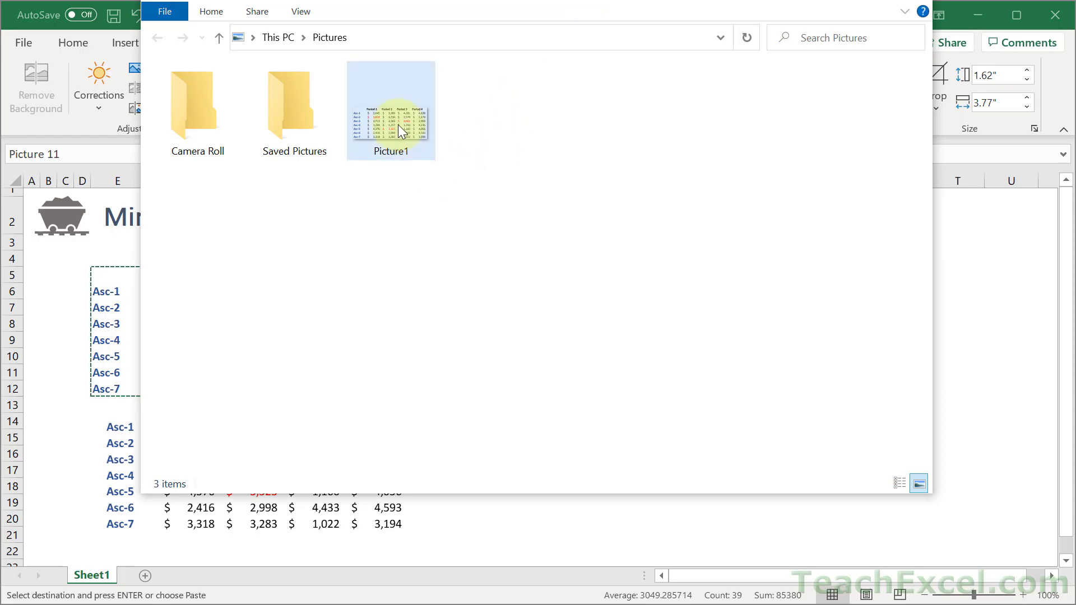
Preview Picture1.png in Photos, then close it and go back to the Excel workbook.
double_click(398, 125)
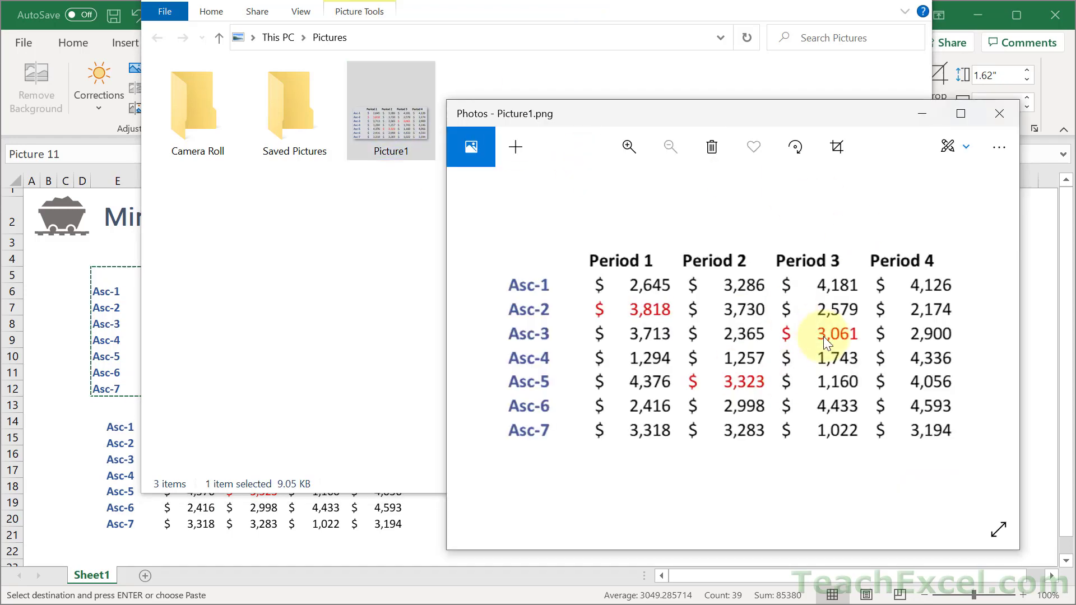
click(999, 114)
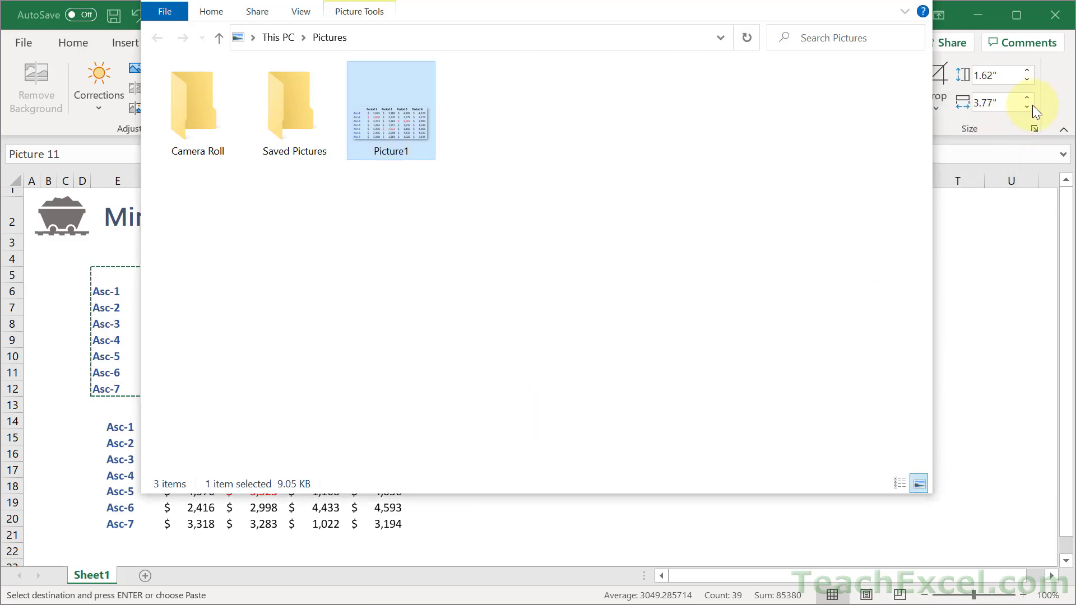
click(1050, 92)
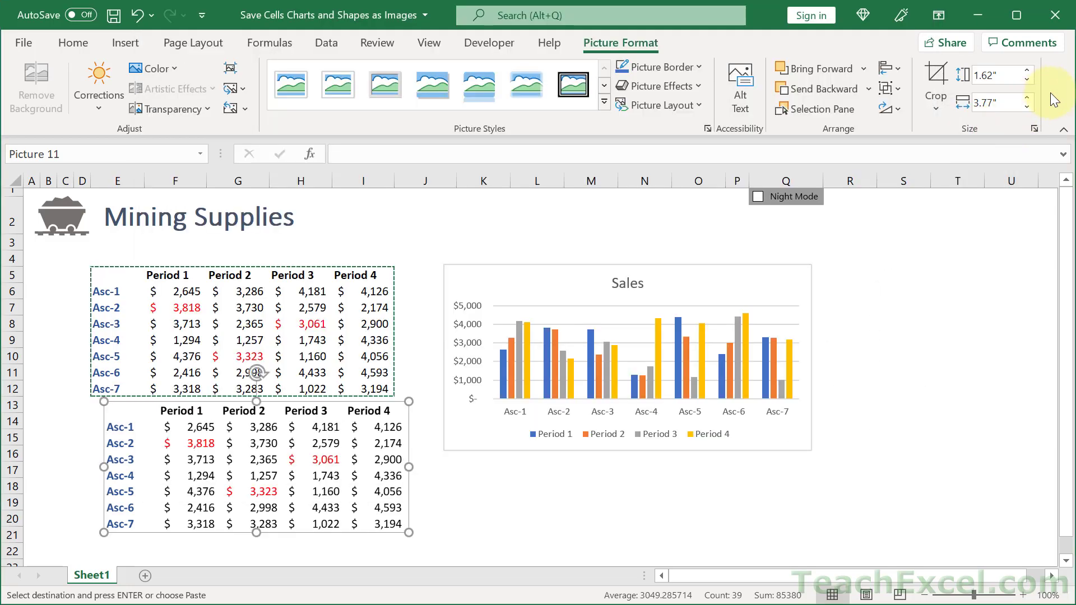
Deselect the picture, enable Night Mode, and select the night-mode table E5:I12.
click(403, 225)
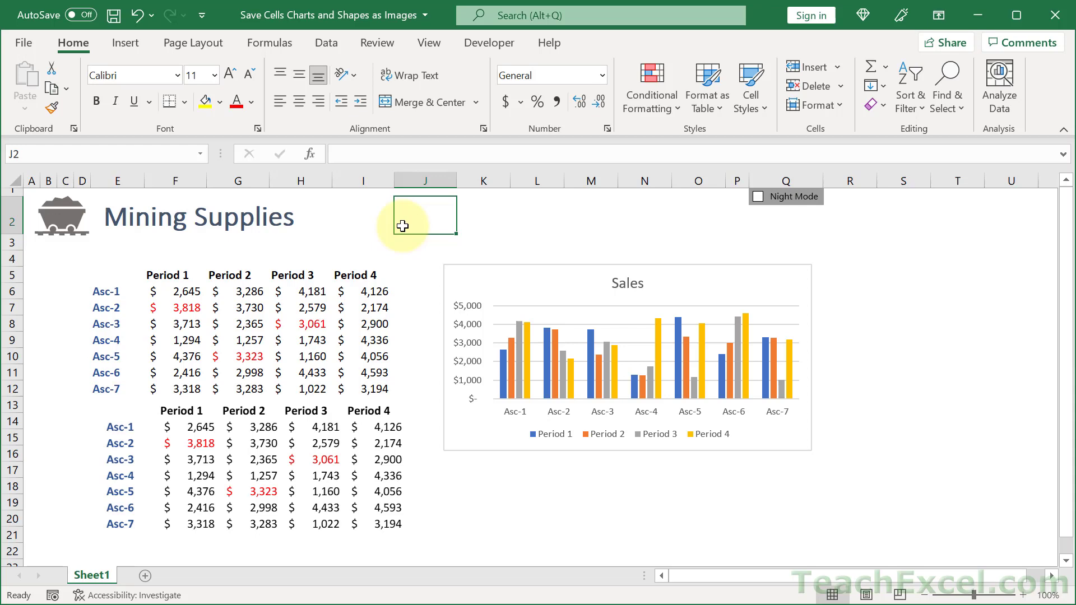
click(757, 197)
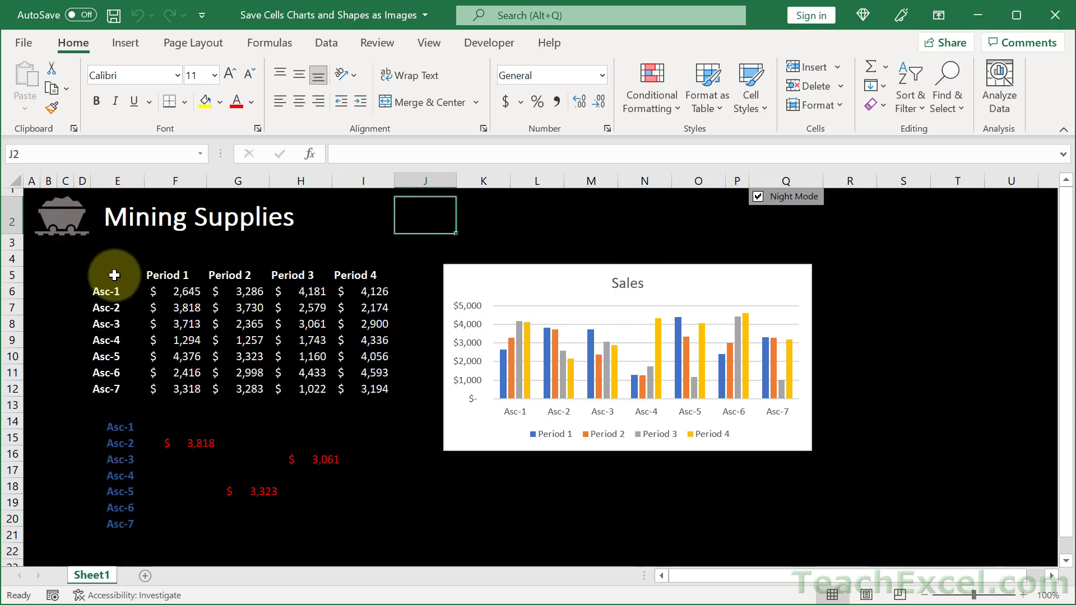
drag(114, 275, 358, 390)
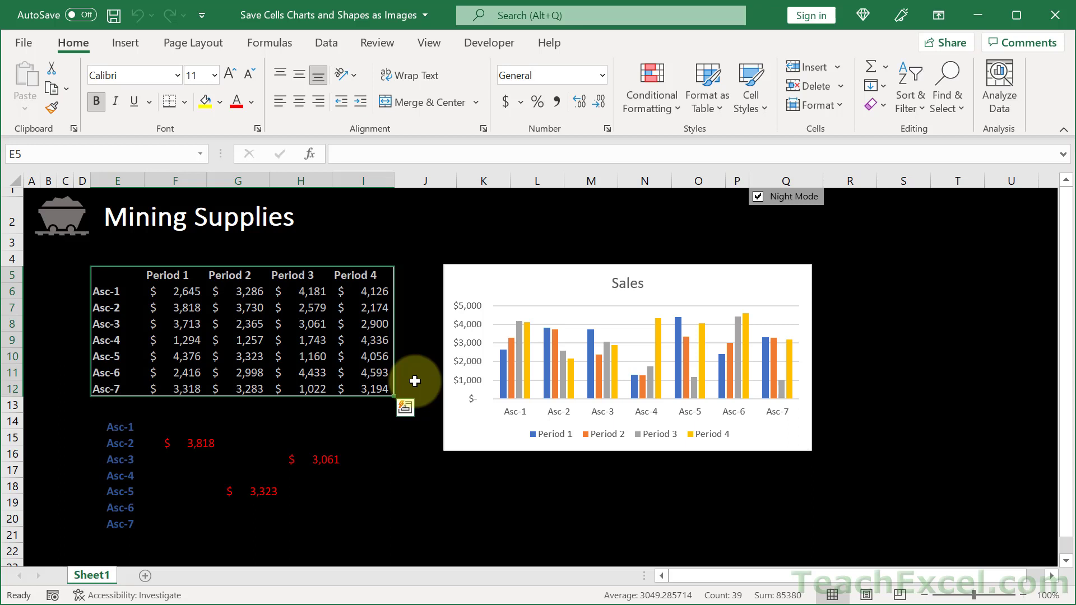
Open the Copy as Picture settings, move the window aside, then dismiss it.
click(67, 91)
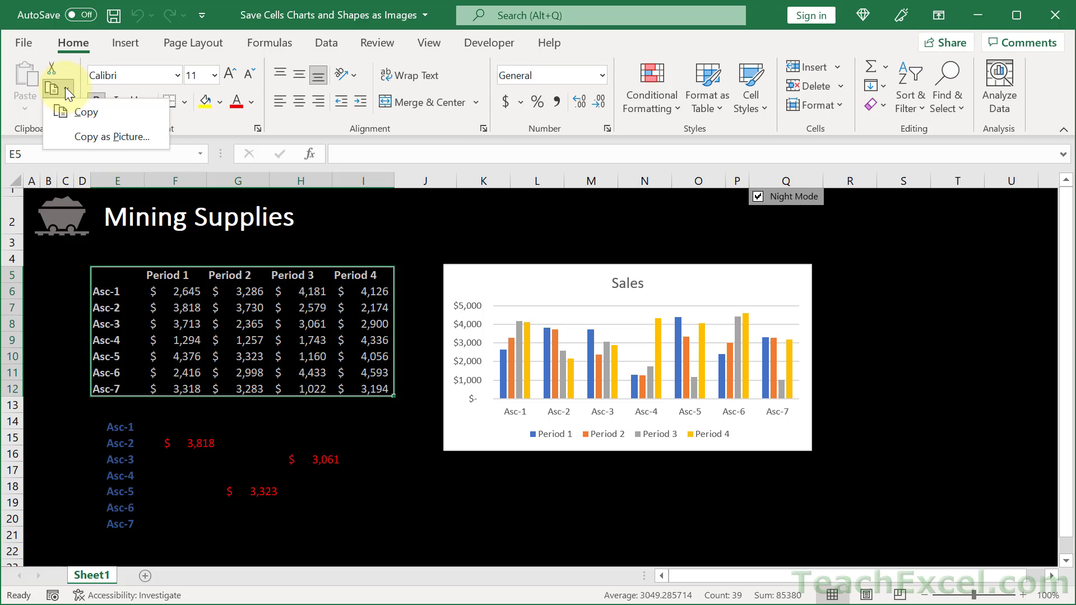
click(152, 140)
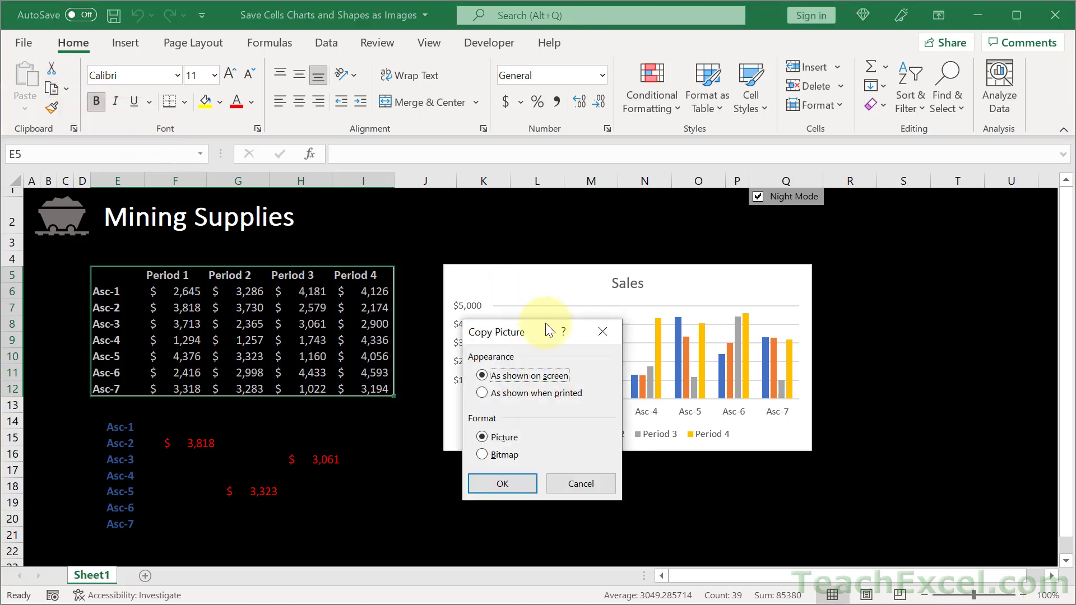
drag(546, 324, 446, 185)
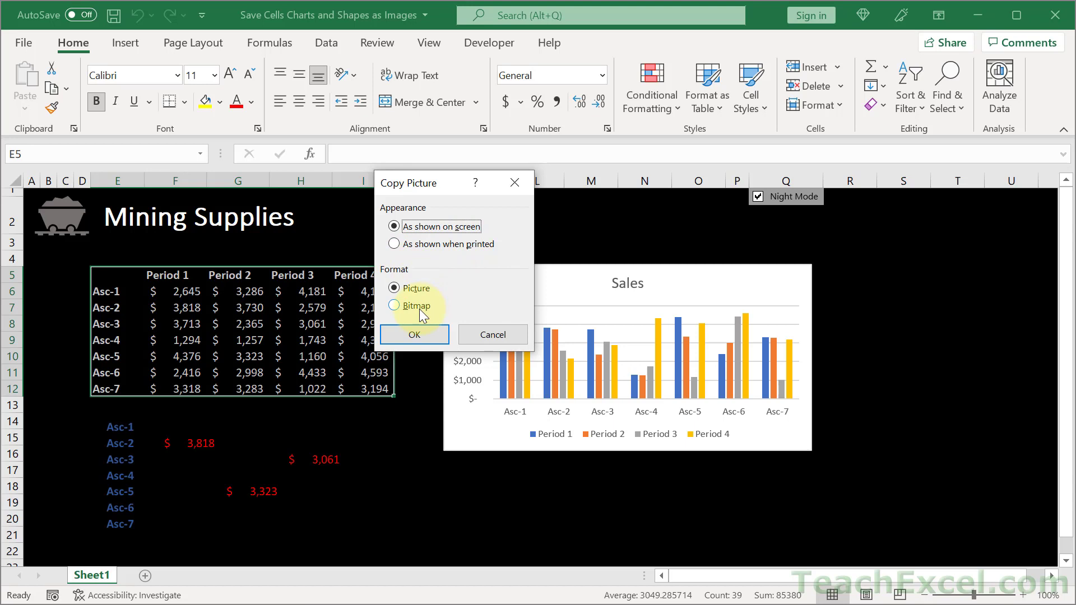
click(489, 336)
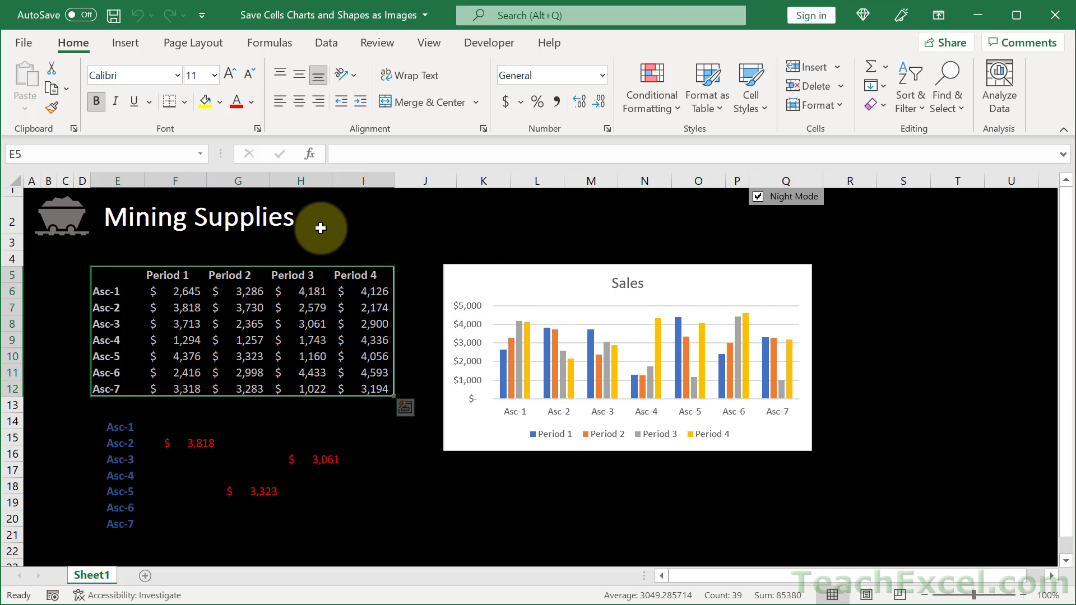
Copy the night-mode table and paste it as a picture over the Sales chart.
key(ctrl+c)
click(28, 107)
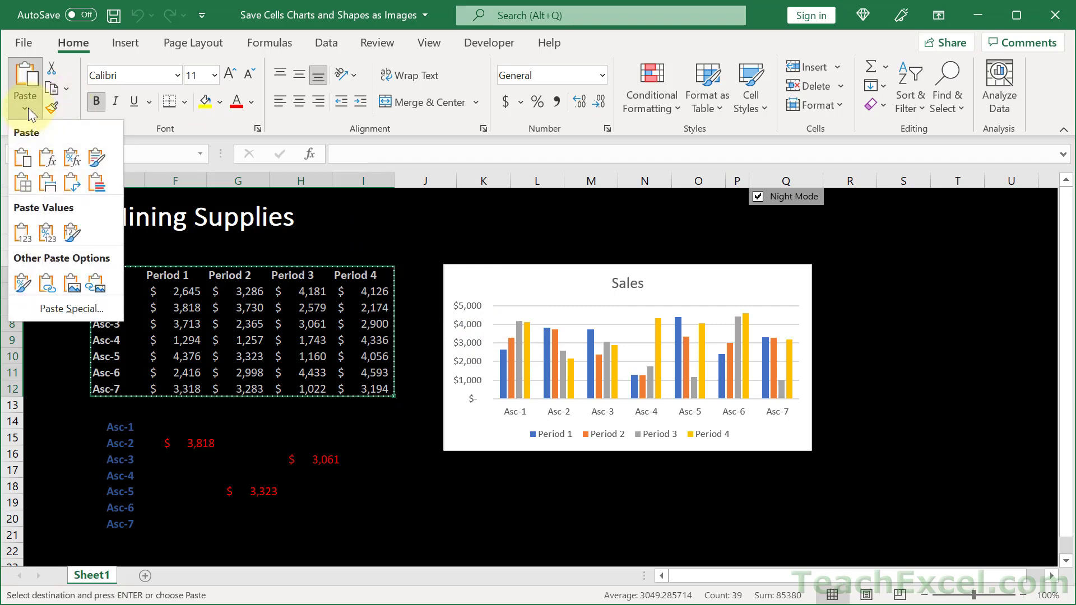
click(71, 281)
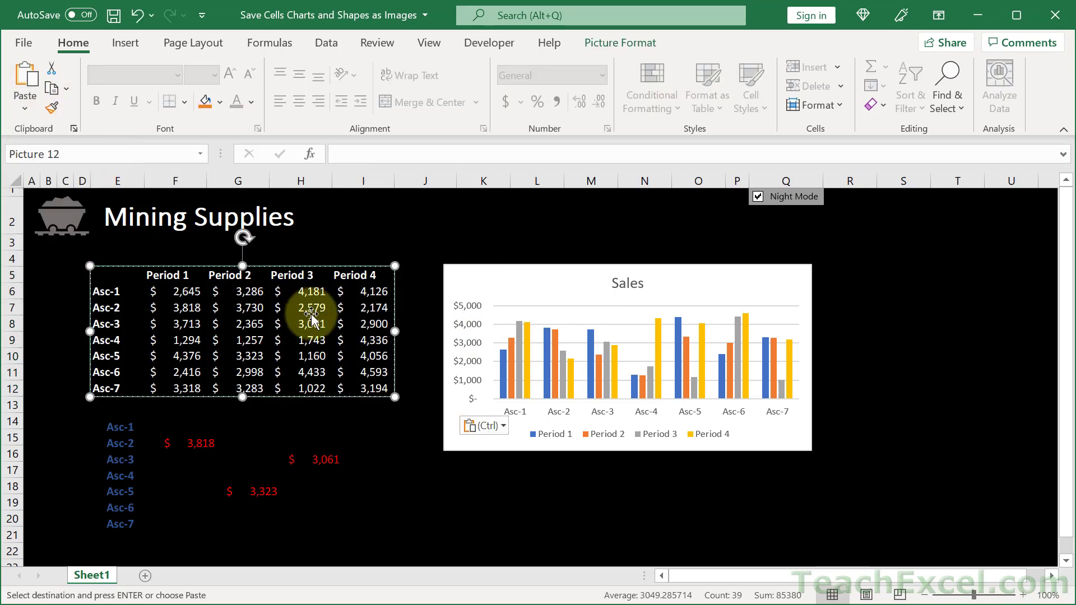
drag(311, 318, 836, 275)
right_click(836, 275)
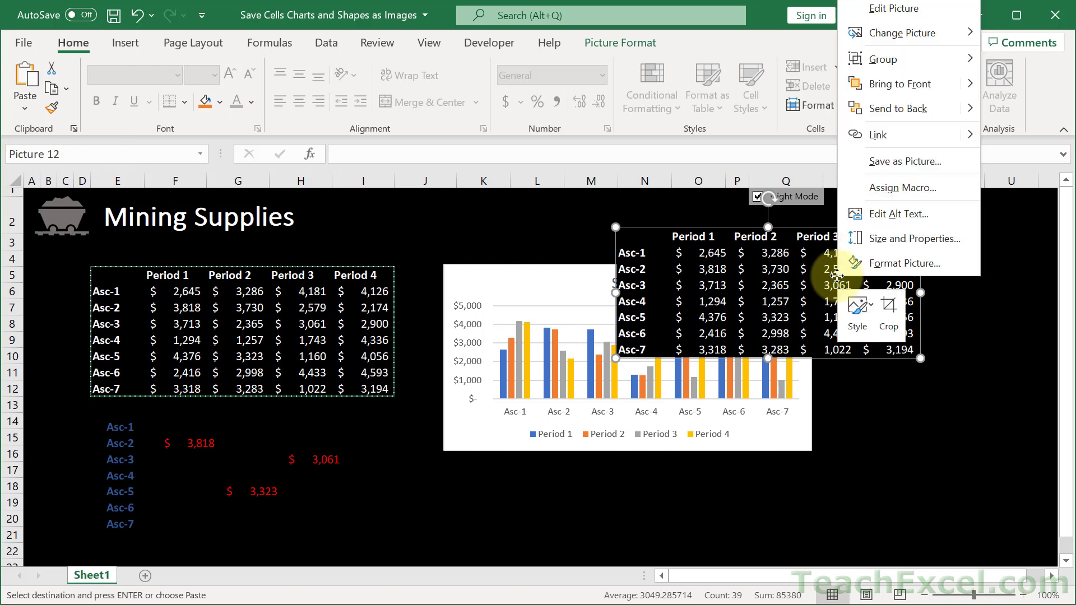
Save the night-mode table picture as Picture2.png, preview it, and move it right of the chart.
click(889, 163)
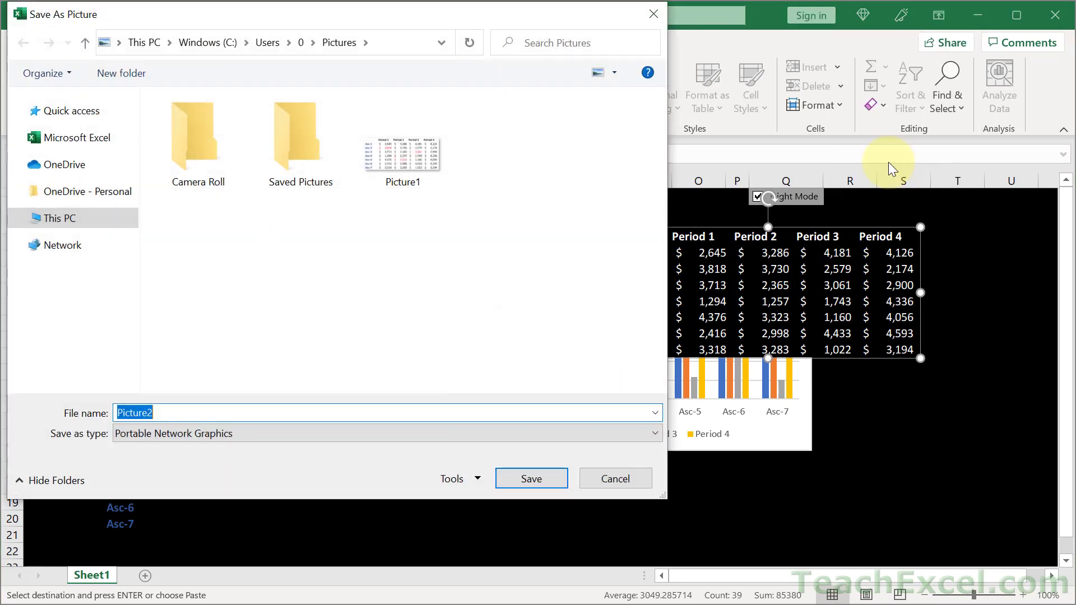
click(538, 477)
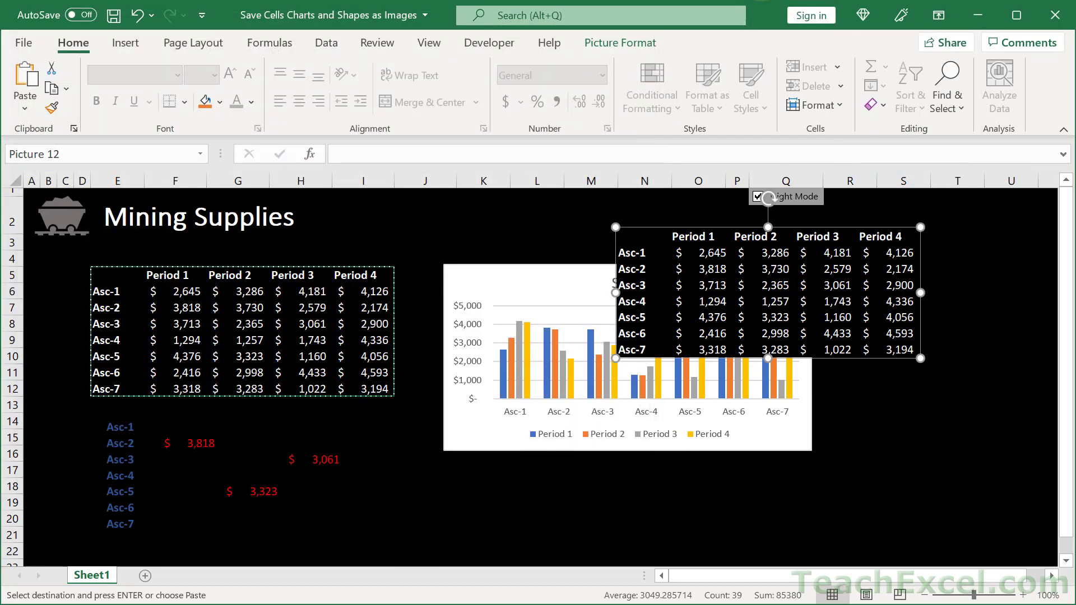
key(alt+Tab)
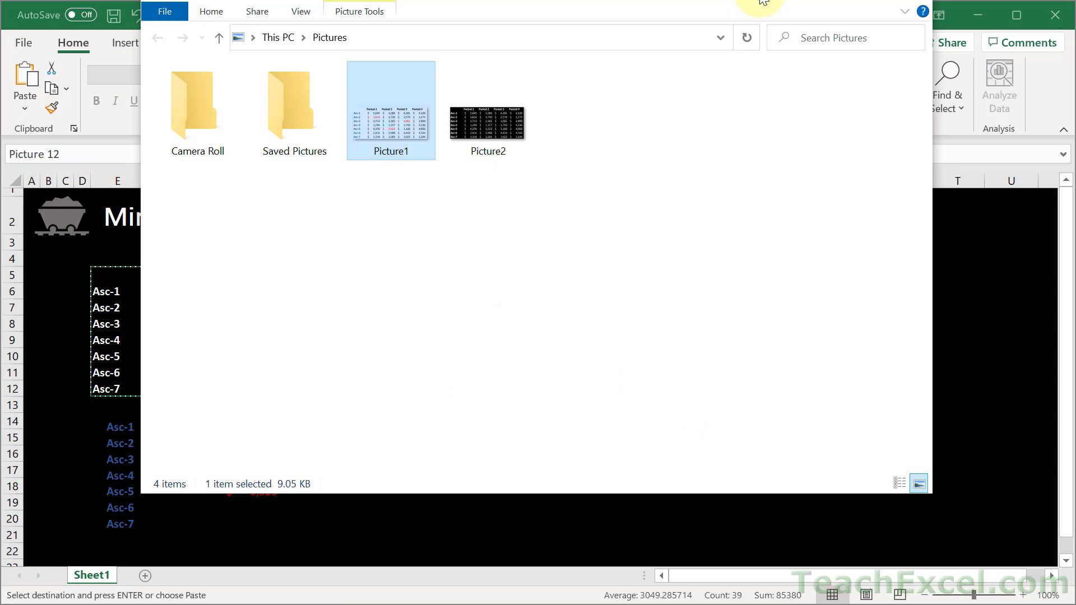
double_click(516, 123)
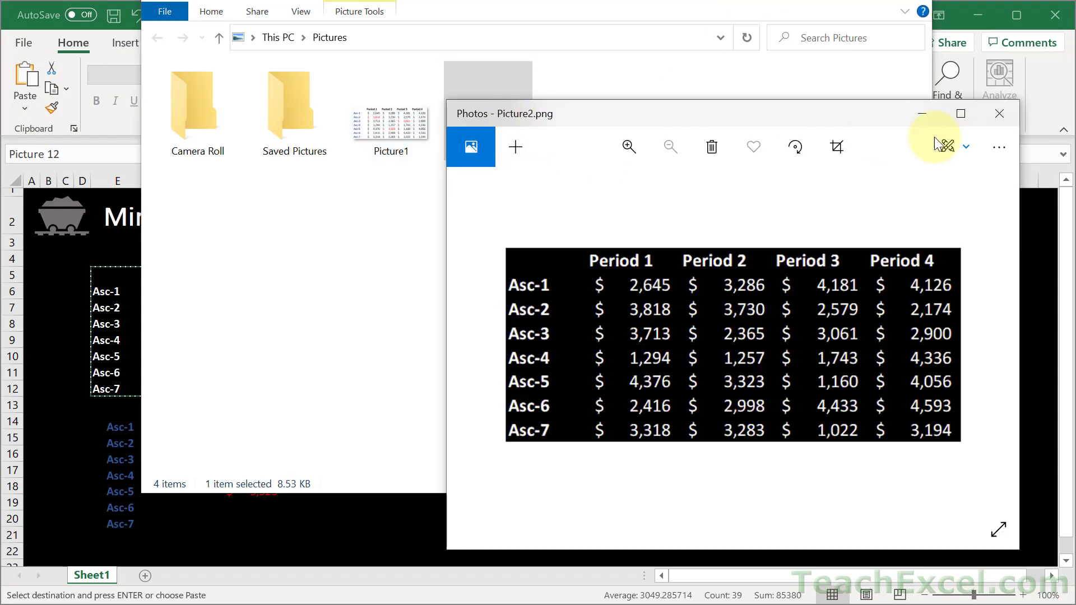
key(alt+Tab)
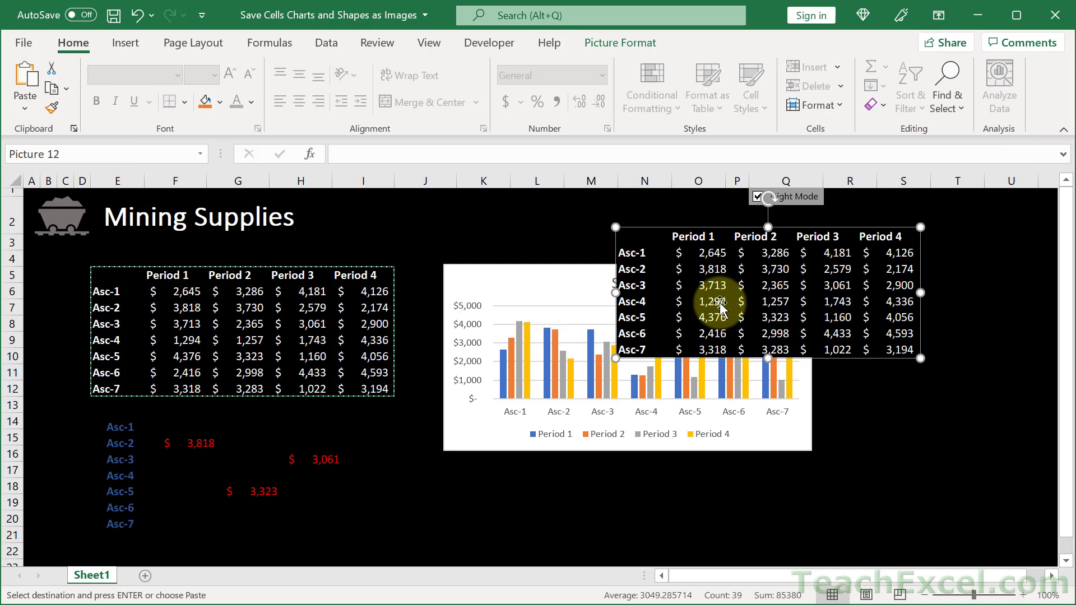
drag(721, 307, 951, 371)
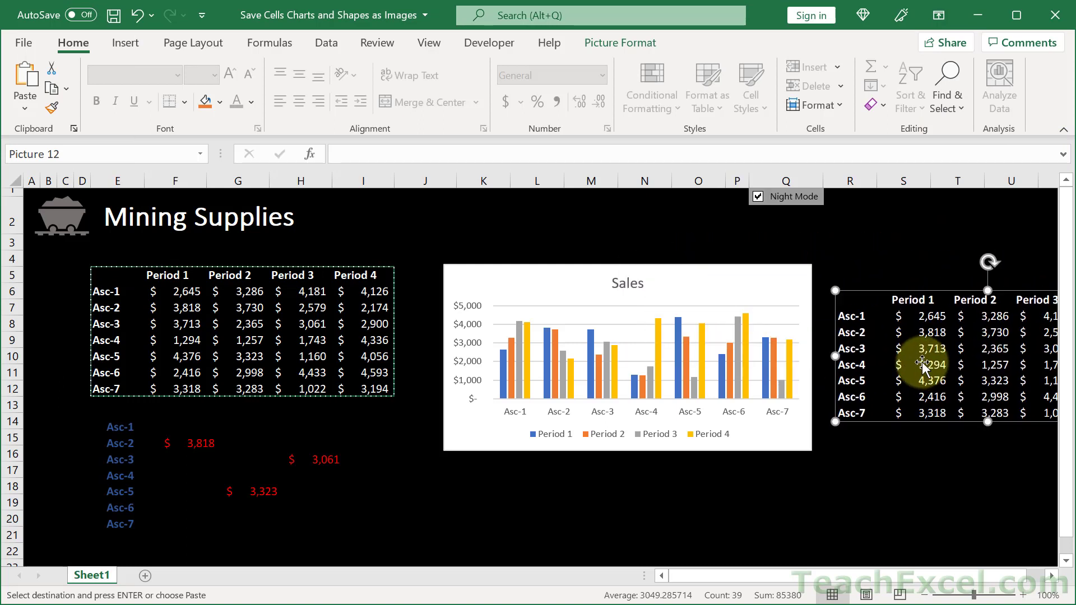
Save the Sales chart as Picture3 in PNG format and preview it in Photos.
click(530, 291)
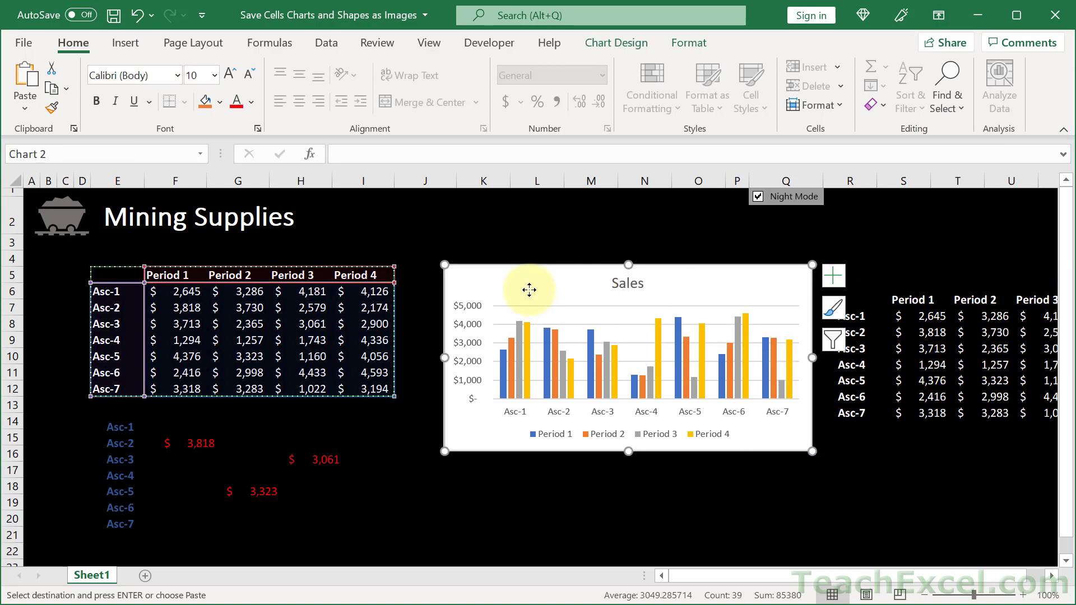
right_click(529, 290)
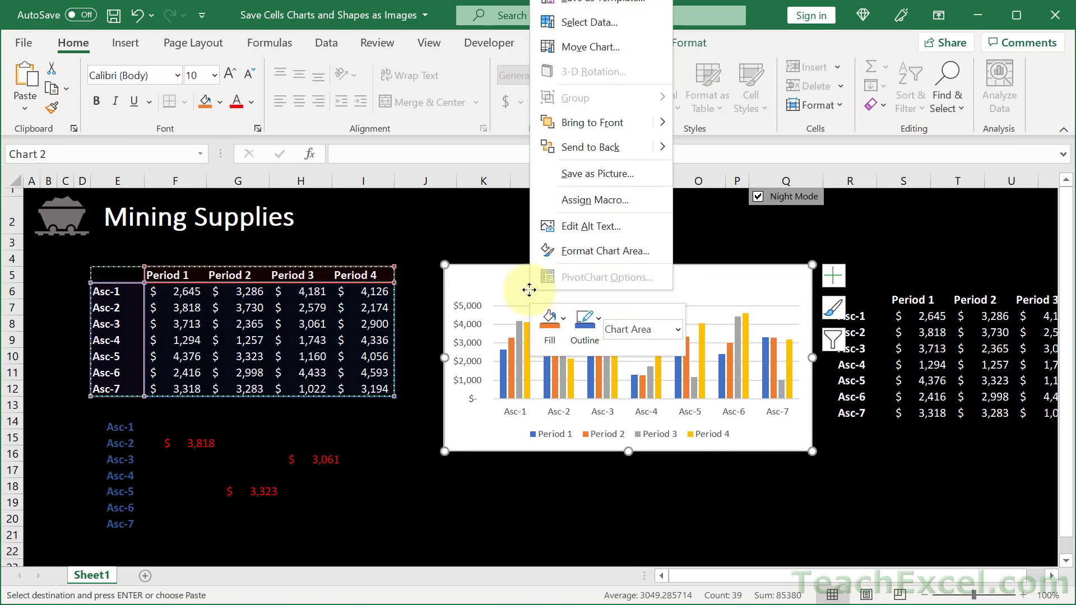
click(619, 177)
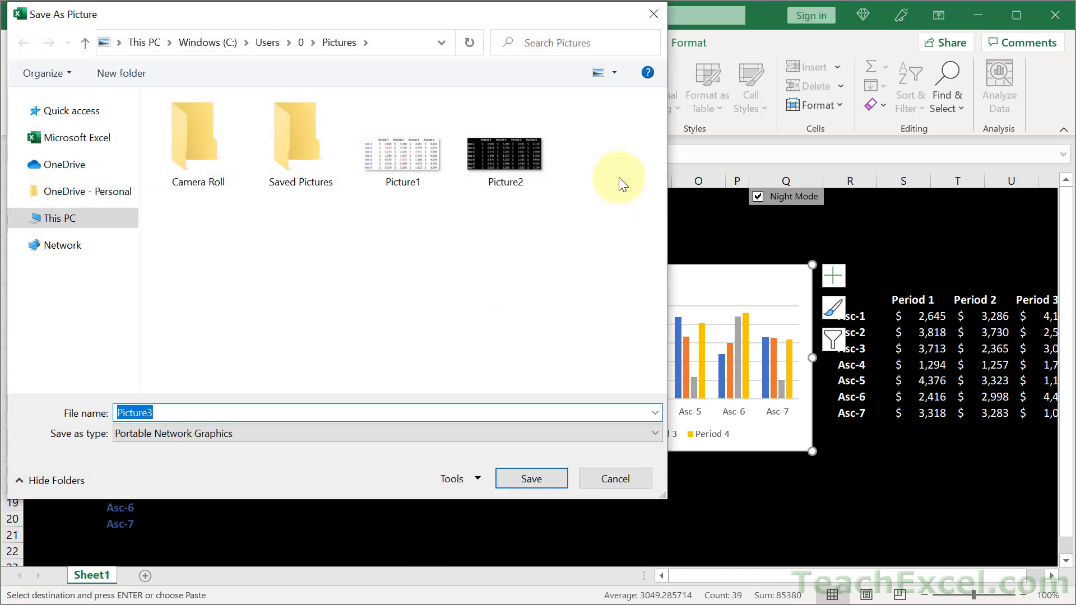
click(198, 433)
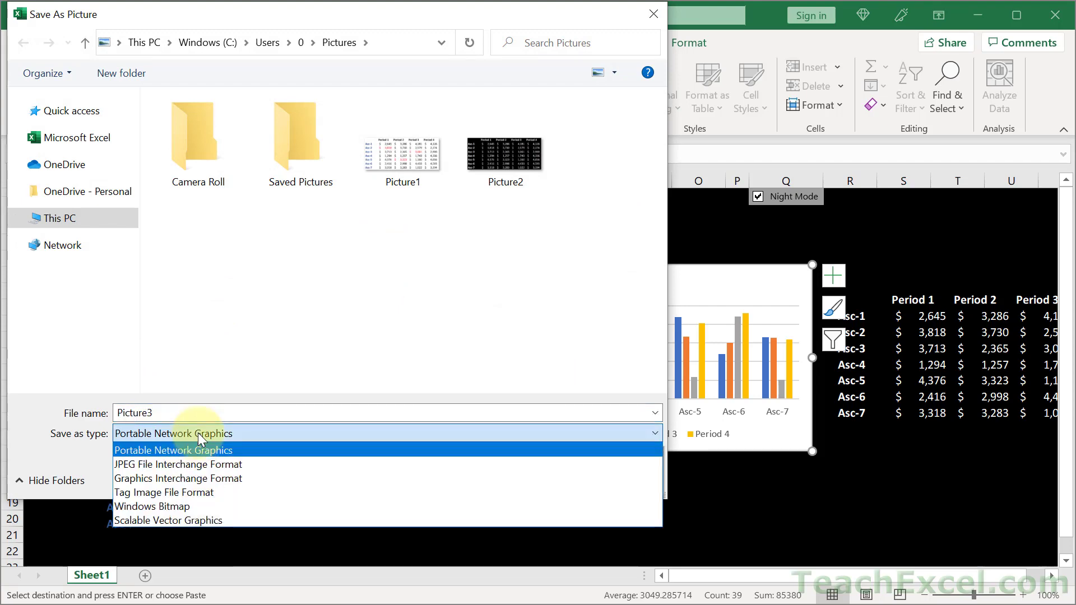
click(466, 448)
click(532, 472)
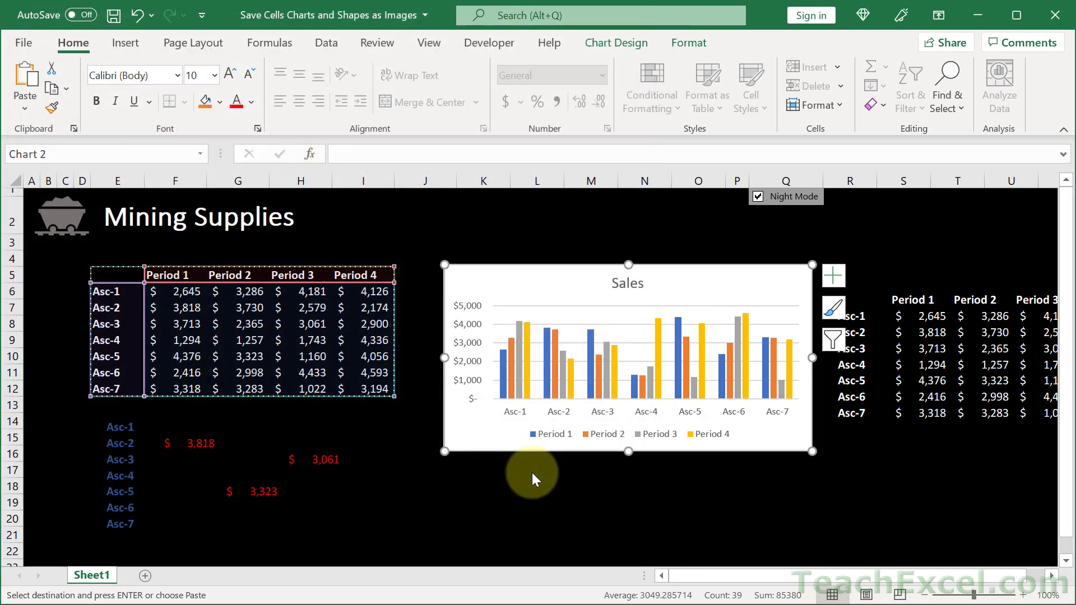
key(alt+Tab)
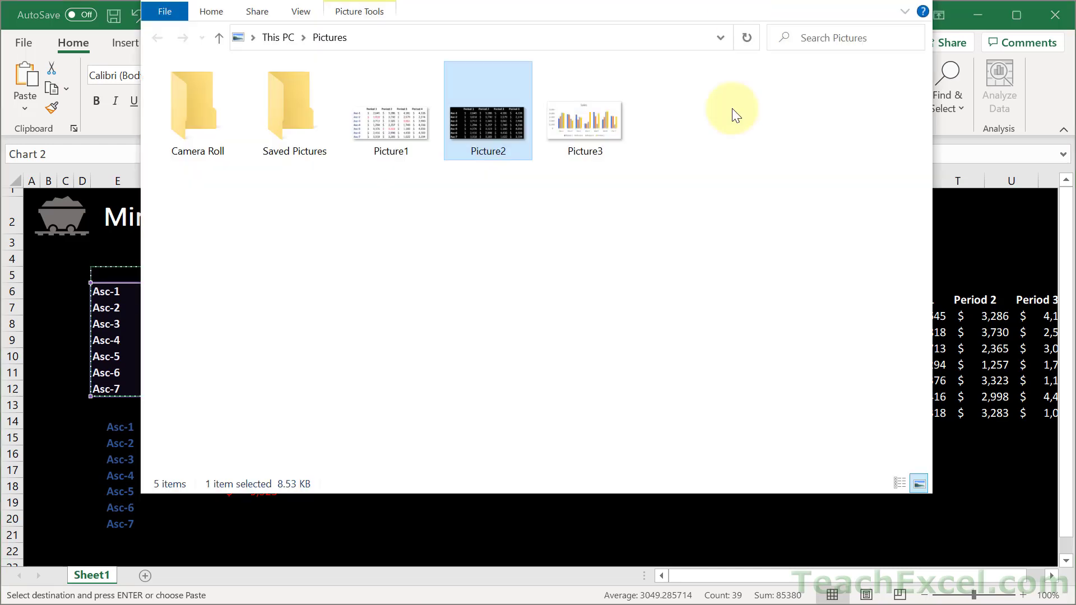
double_click(587, 120)
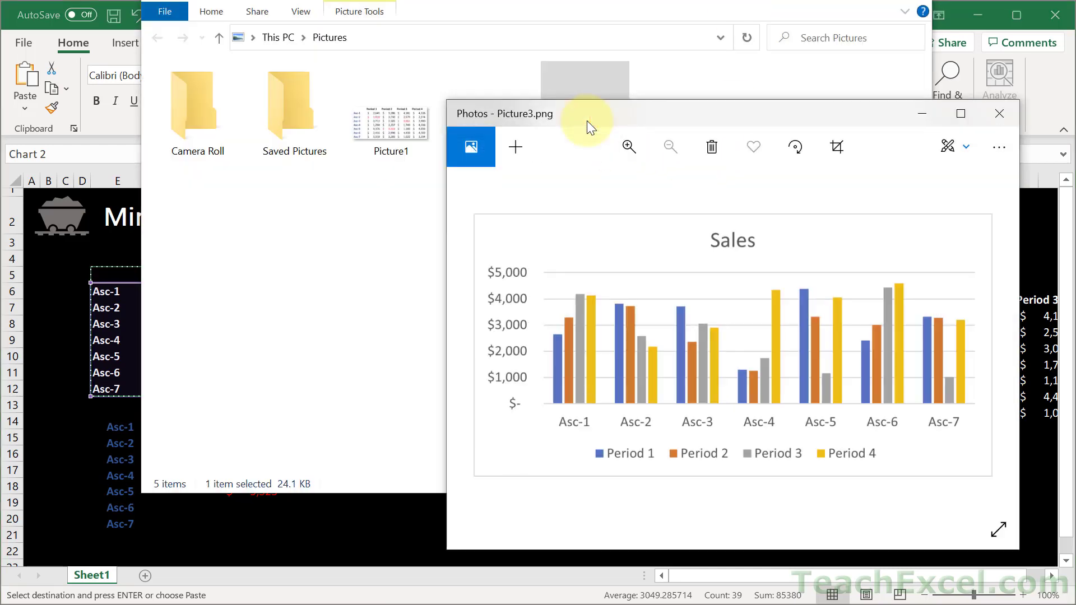
Save the mine-cart icon as Picture4, switching the file type from SVG to PNG, then preview it.
click(1040, 96)
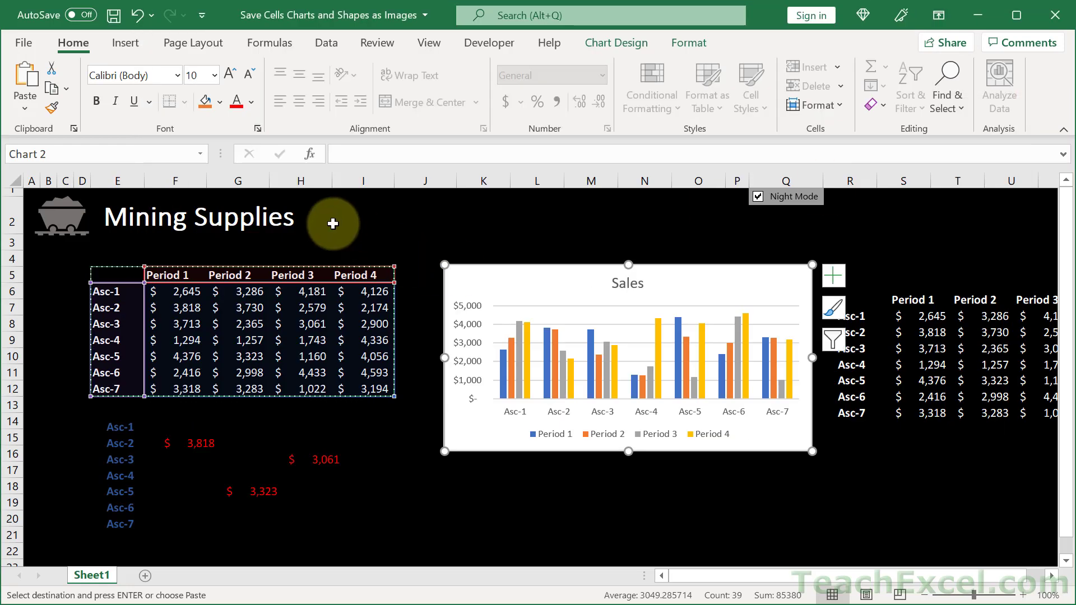
click(59, 220)
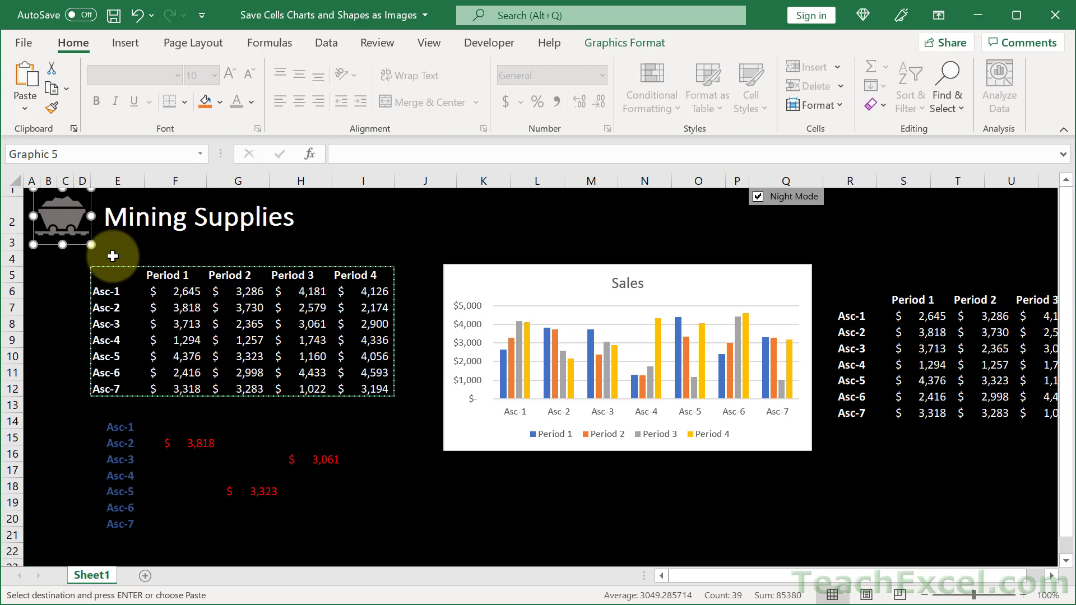
right_click(59, 215)
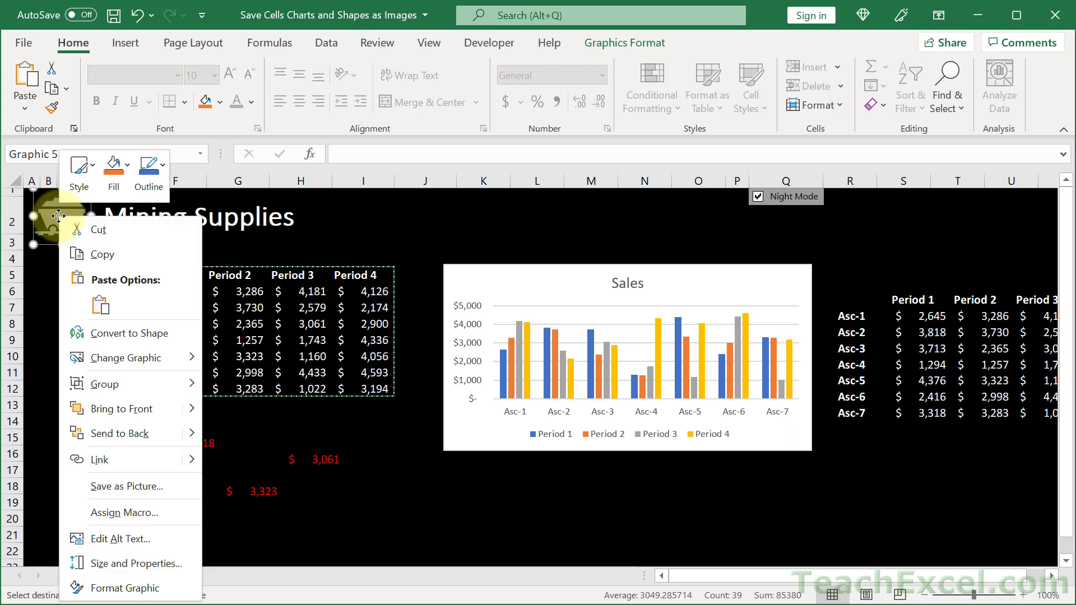
click(175, 485)
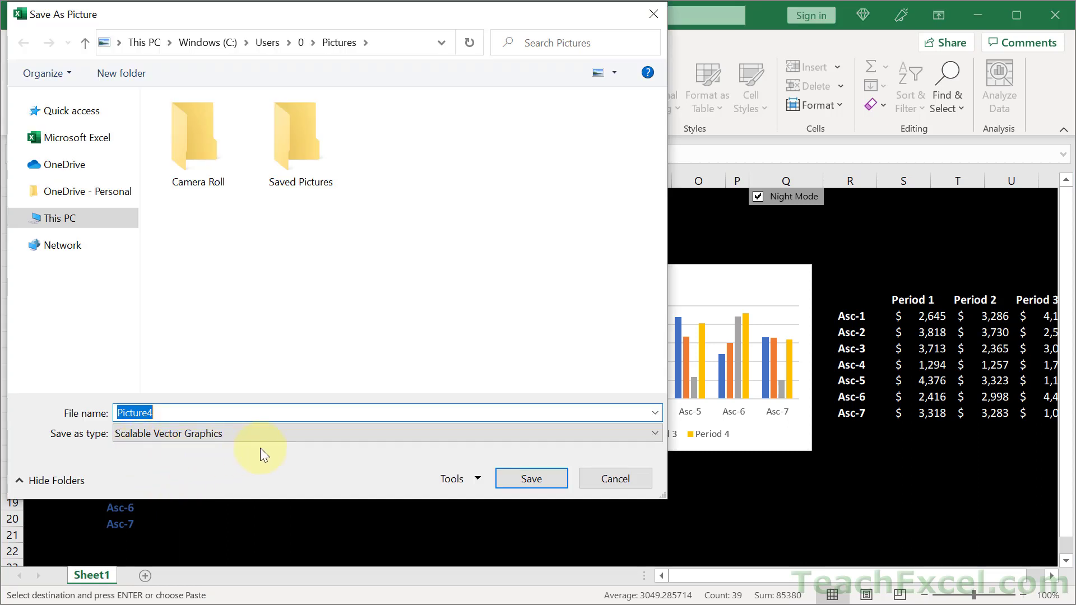
click(219, 434)
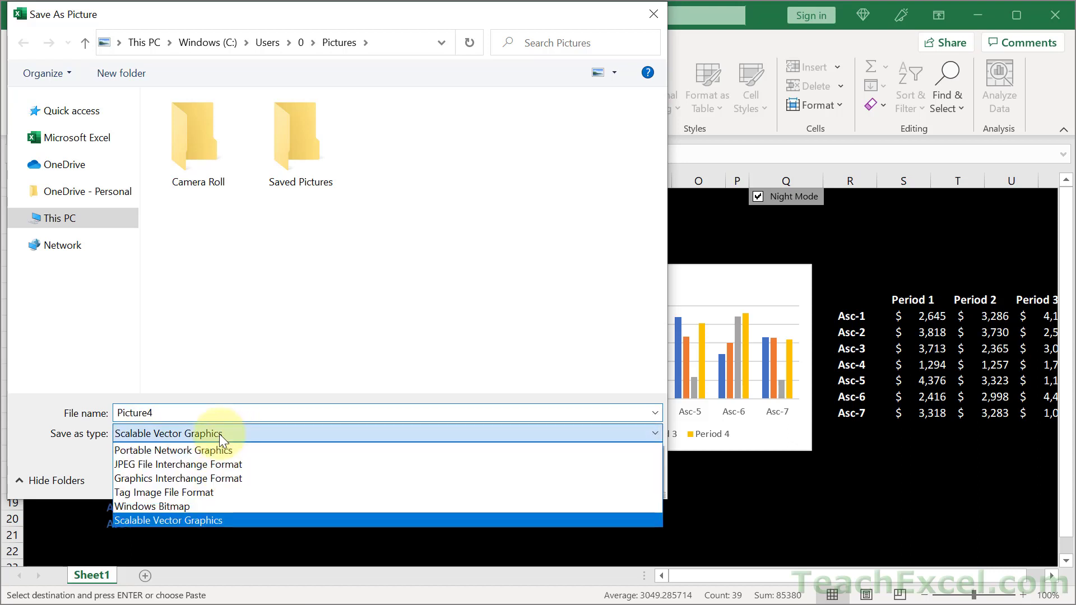
click(244, 449)
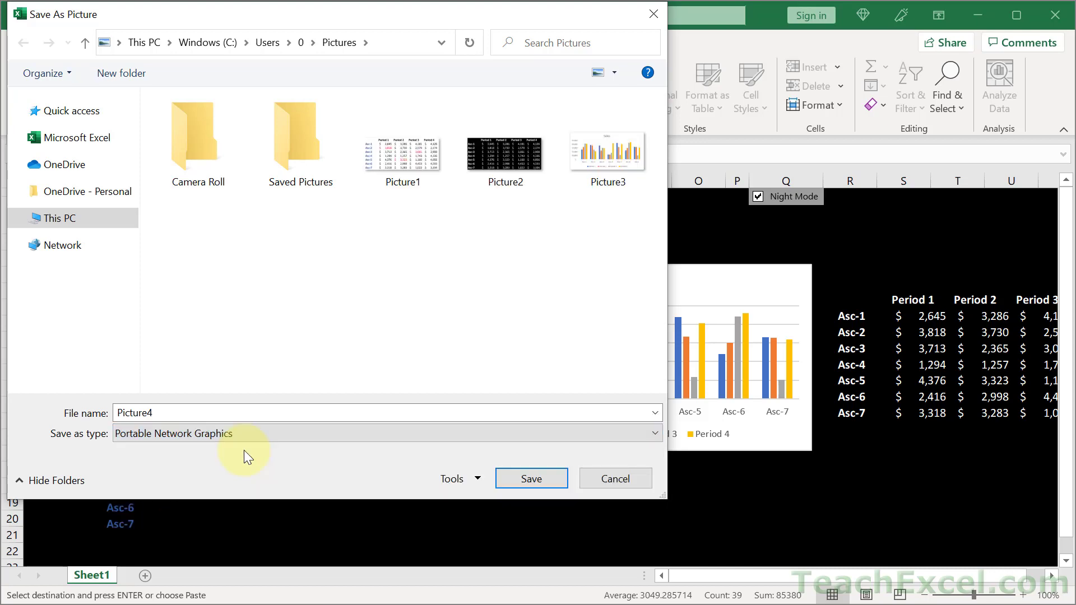
click(552, 474)
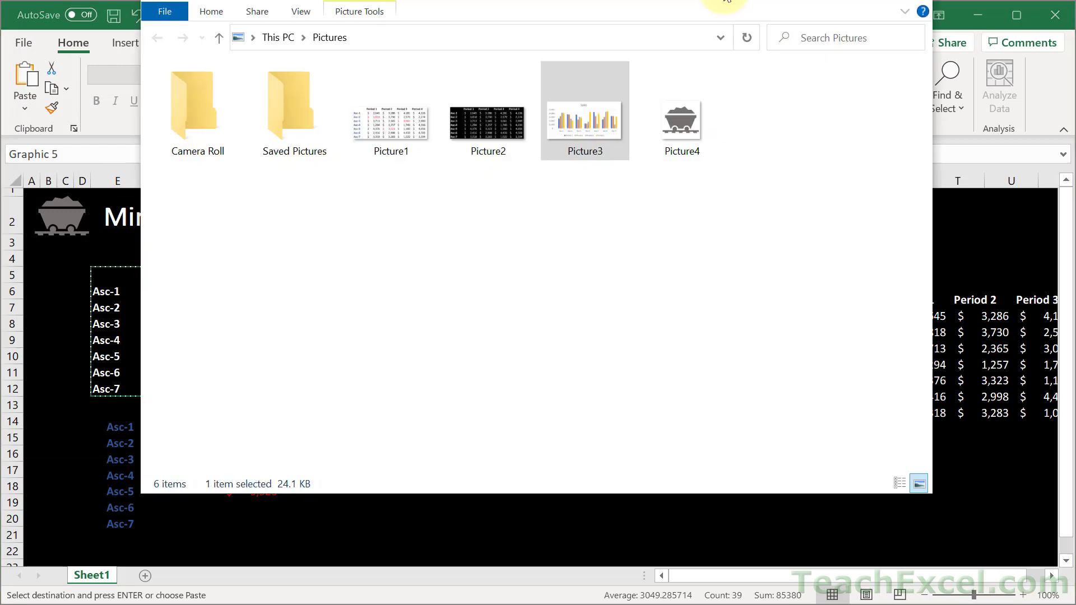
double_click(685, 125)
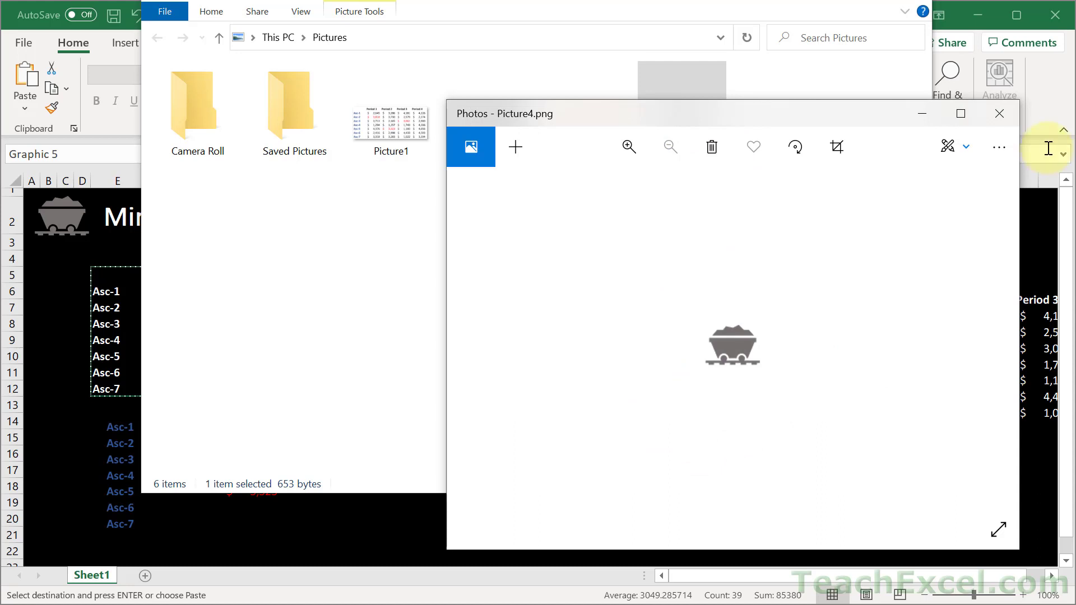
click(1040, 89)
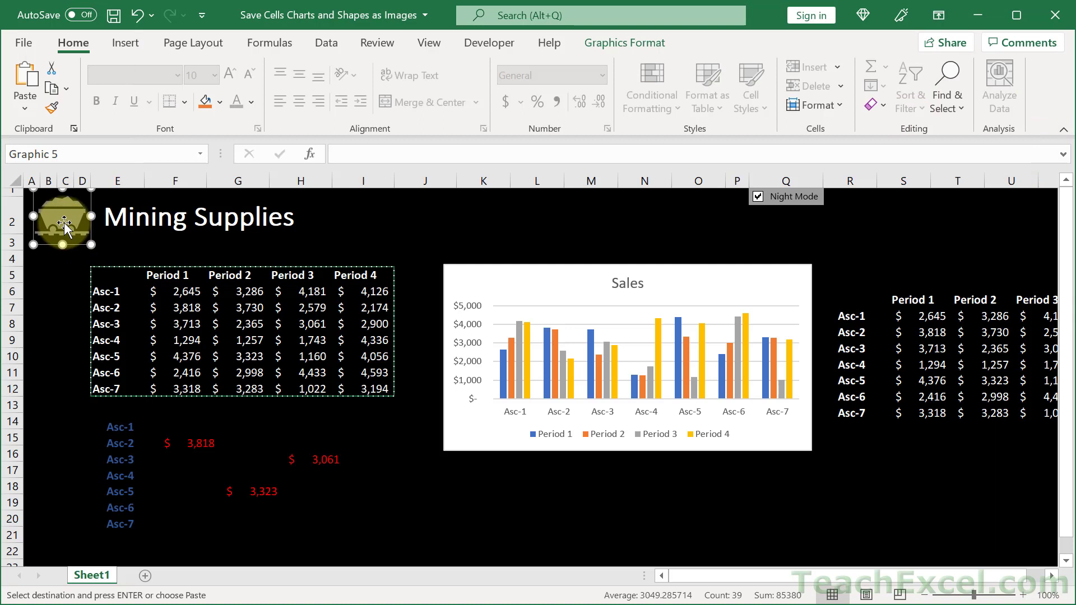
From Insert > Illustrations, open the Shapes gallery of stars, banners and callouts.
click(604, 44)
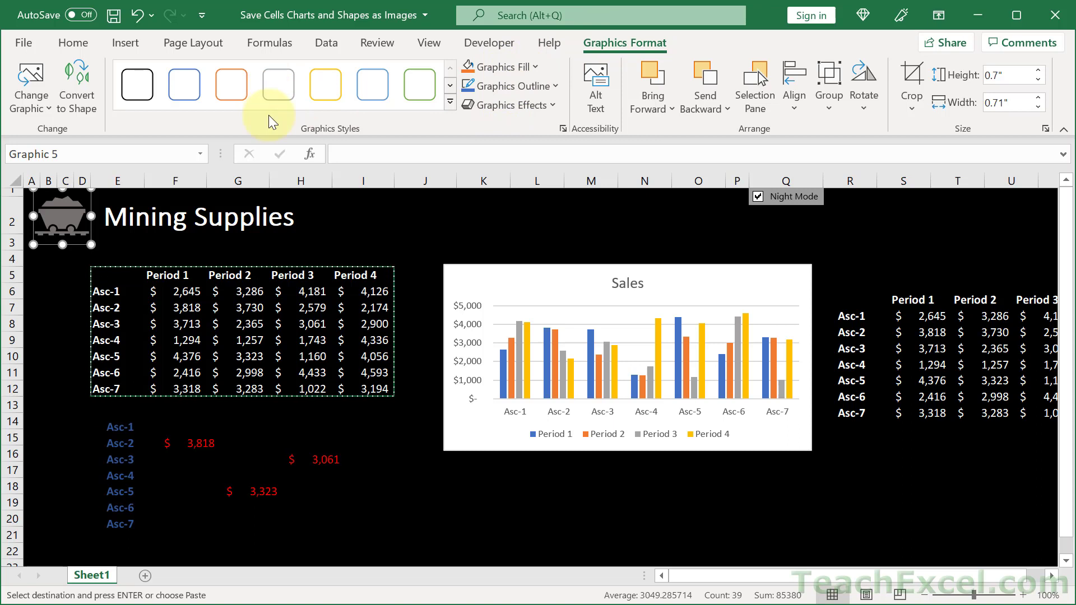
click(136, 47)
click(197, 94)
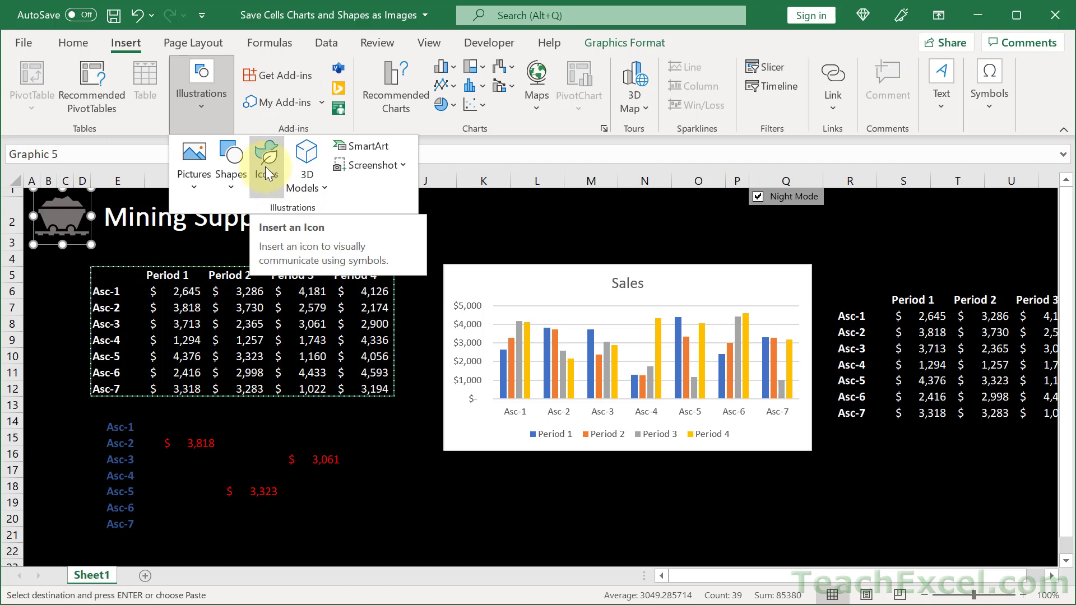
click(231, 169)
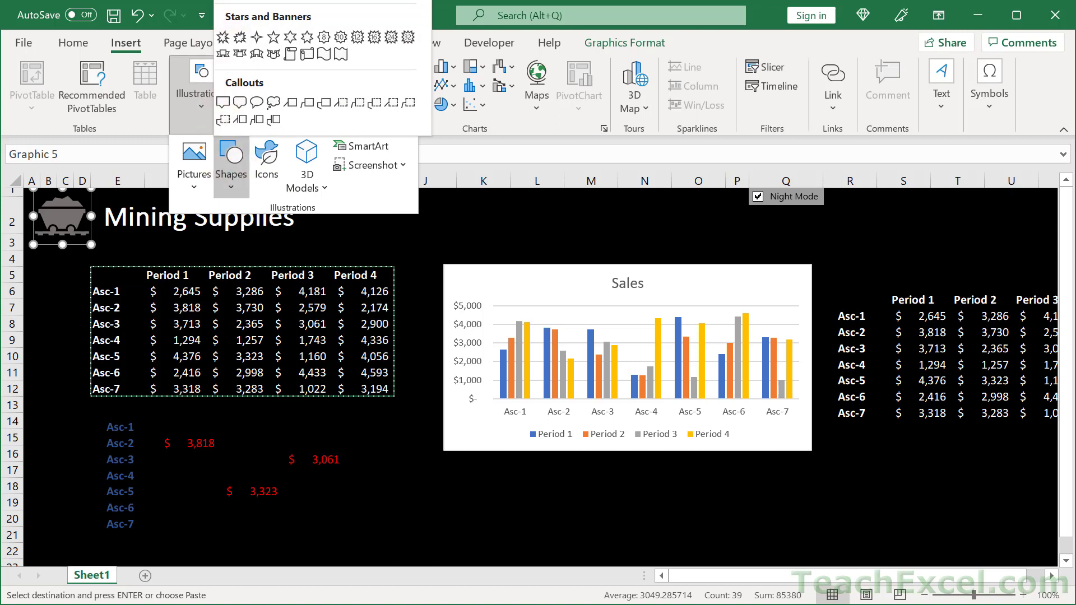
Dismiss the Shapes gallery so the table, Sales chart and mine-cart icon are visible.
key(Escape)
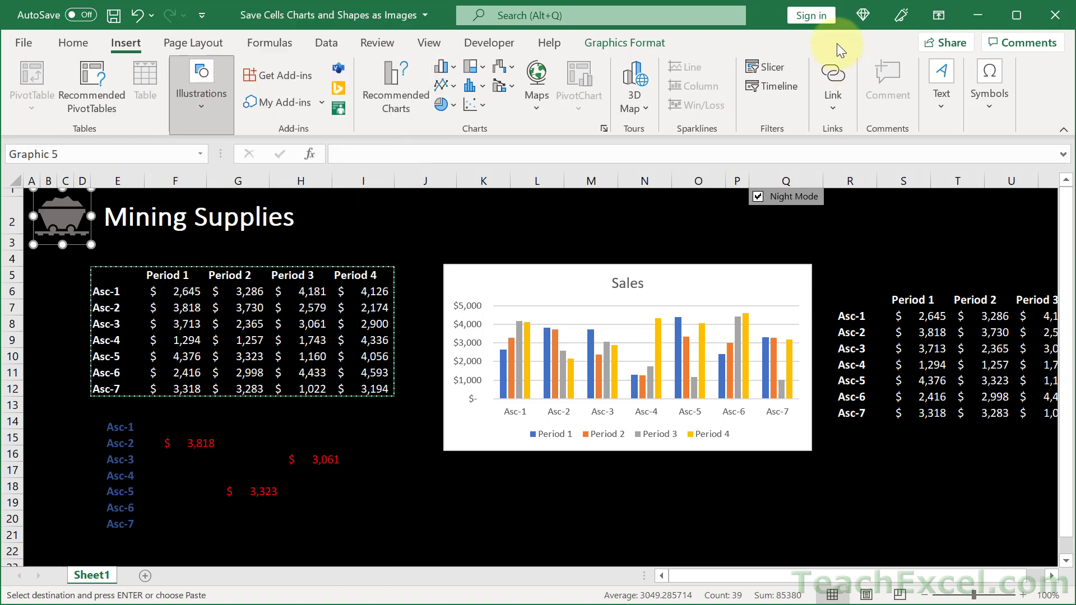